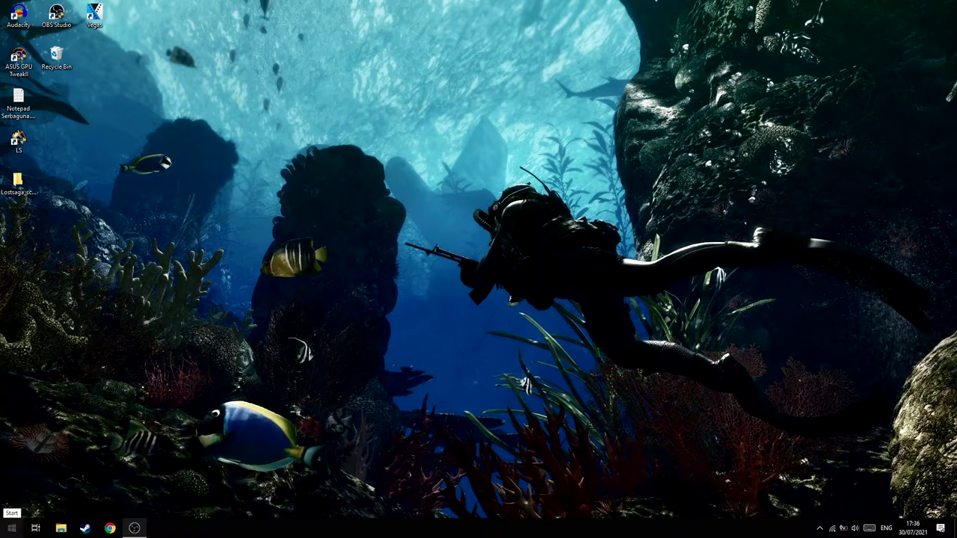
Open Device Manager and move its window toward the middle of the desktop.
right_click(12, 527)
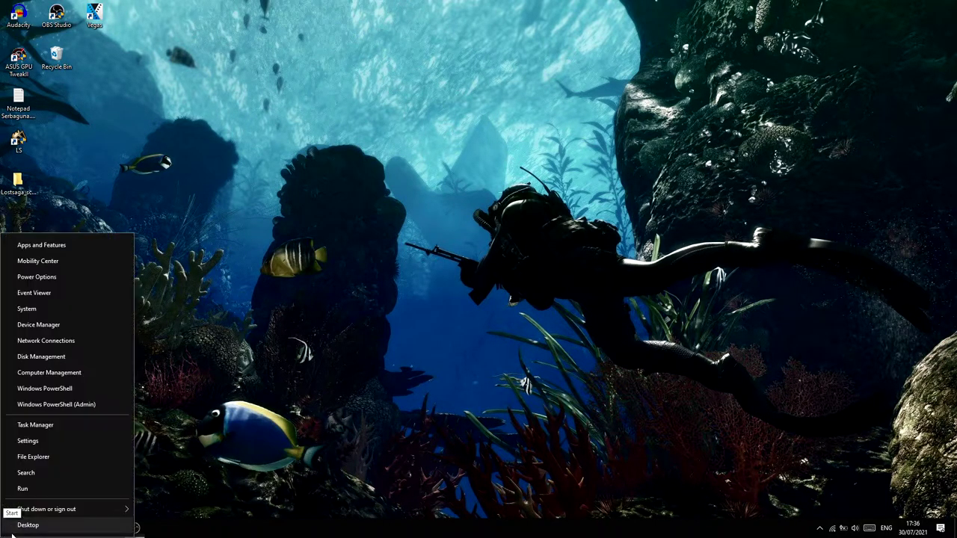
click(45, 326)
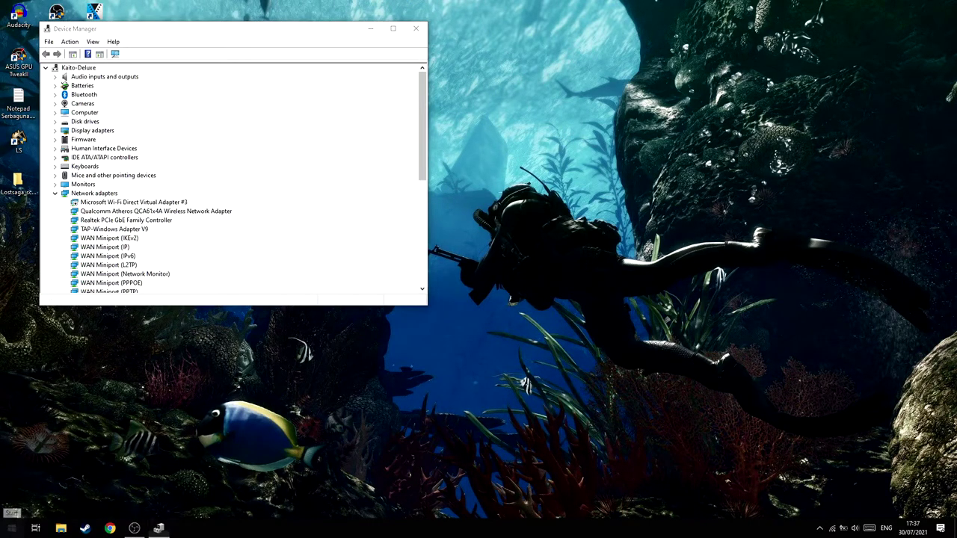
key(super)
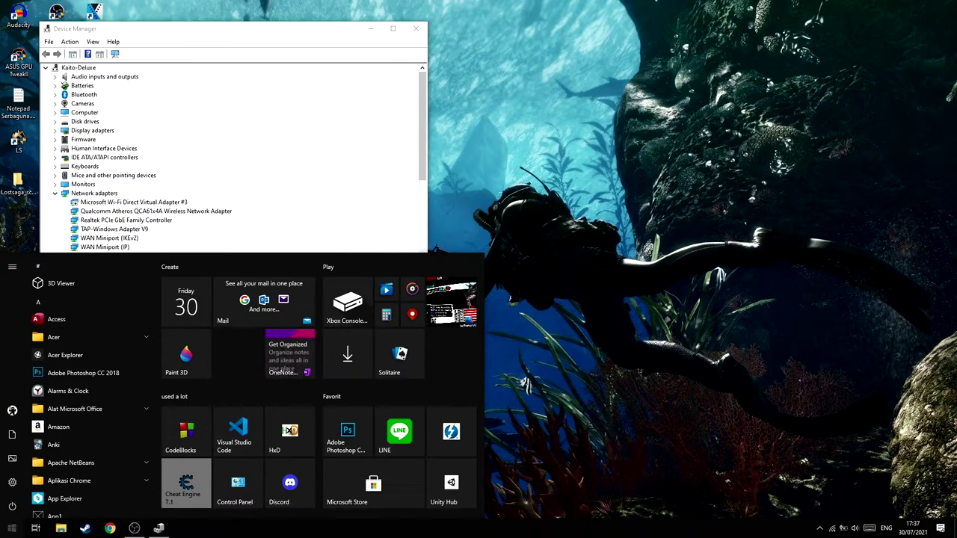
text(de)
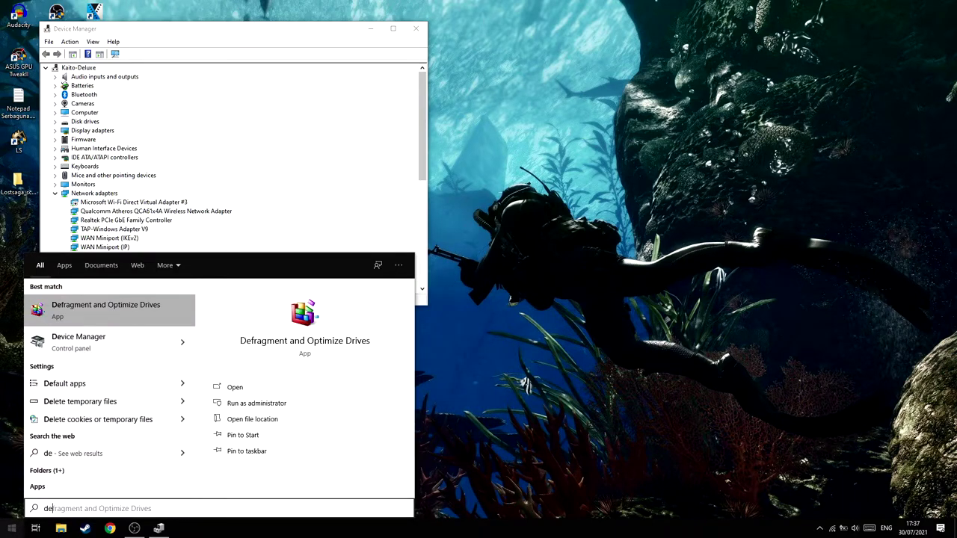
key(Down)
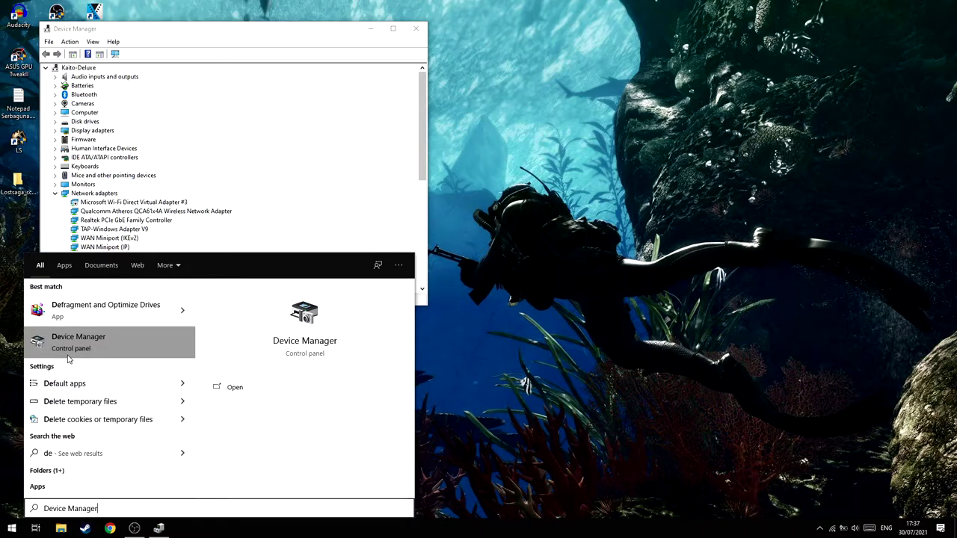
drag(248, 30, 476, 77)
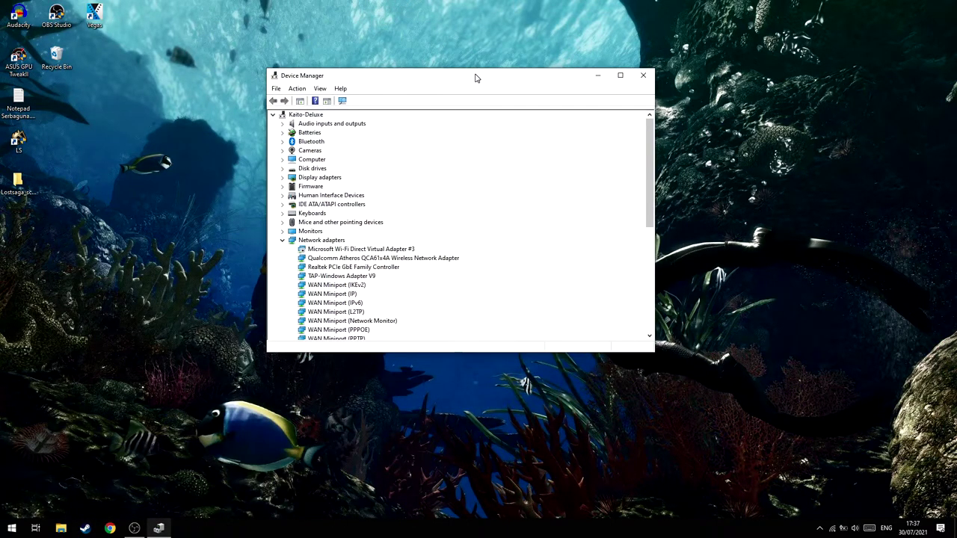
Look through the network adapters and view the general properties of Microsoft Wi-Fi Direct Virtual Adapter #3.
click(387, 259)
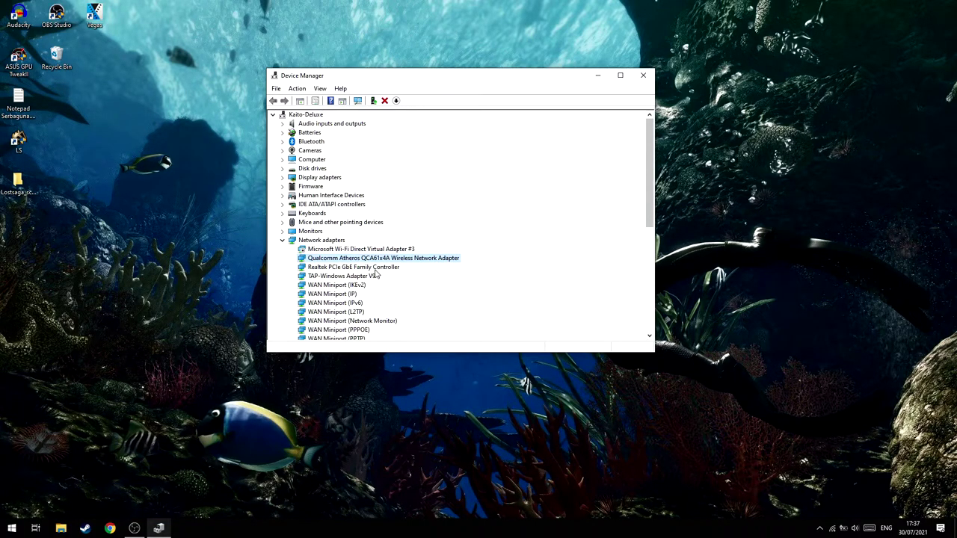
click(374, 268)
scroll(376, 277, down, 3)
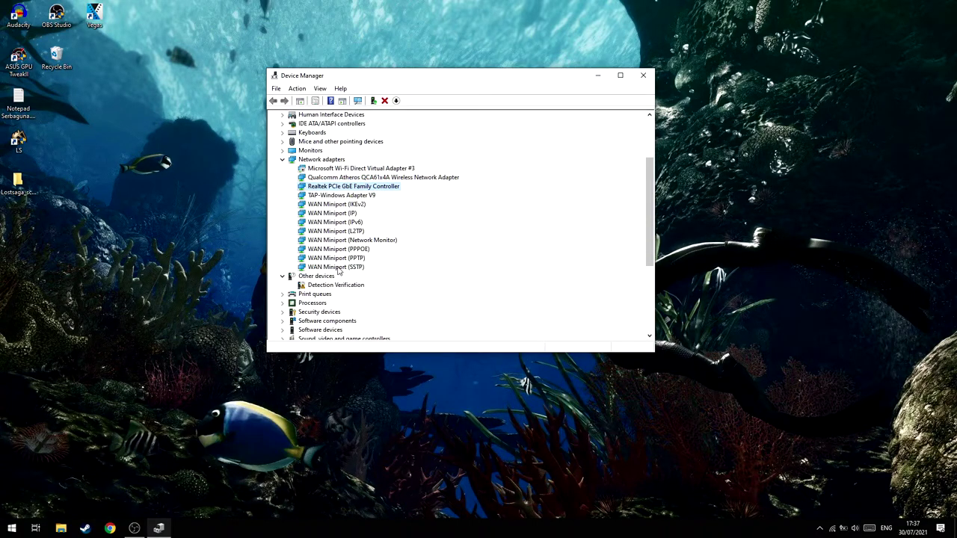
scroll(356, 262, up, 3)
click(372, 259)
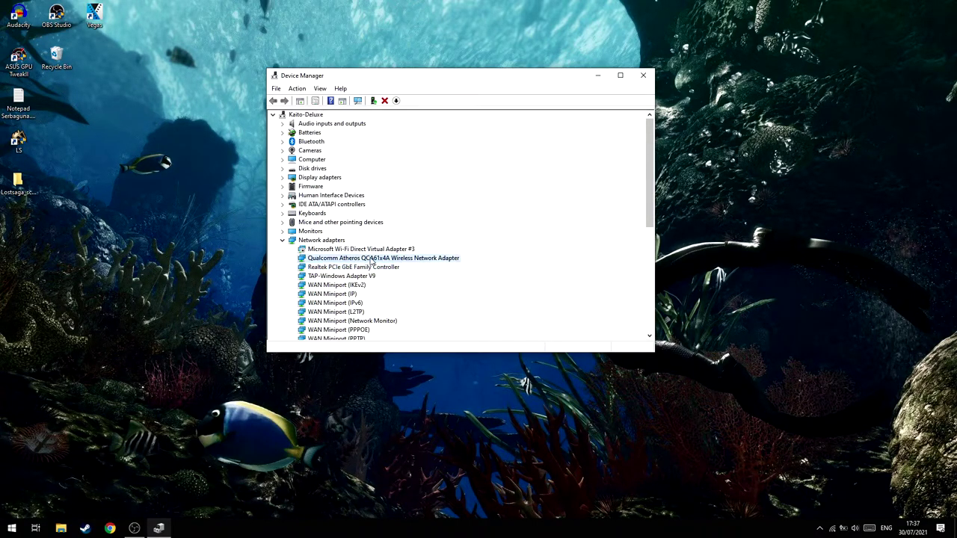
click(363, 251)
right_click(362, 252)
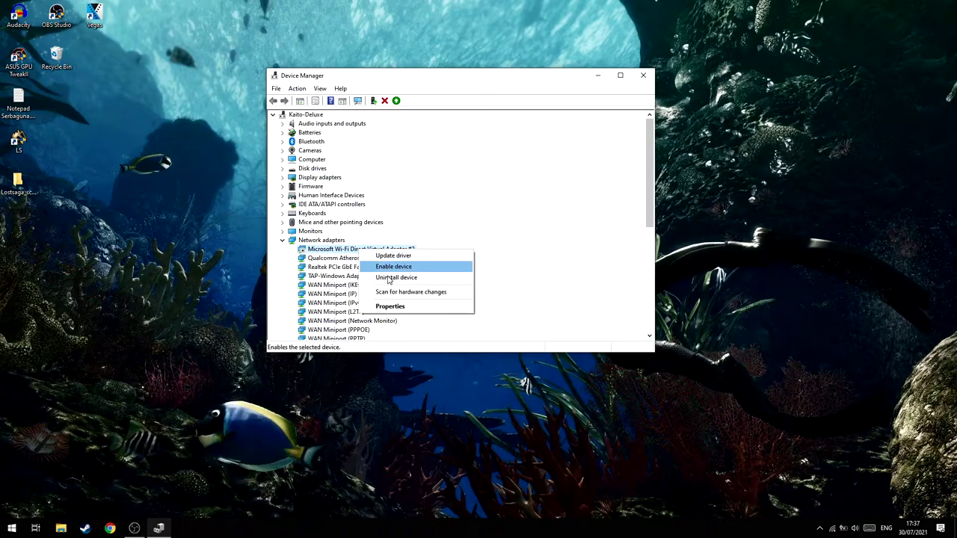
click(399, 308)
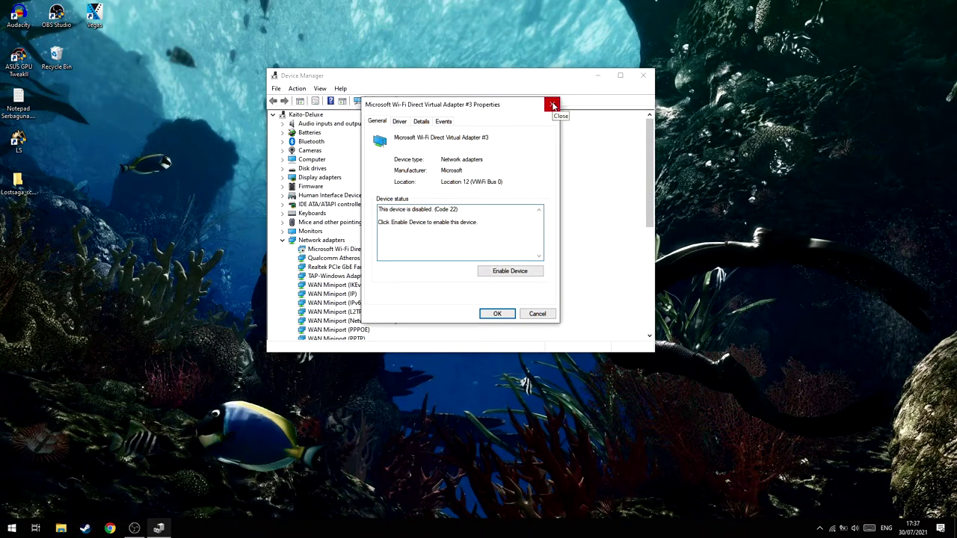
click(552, 105)
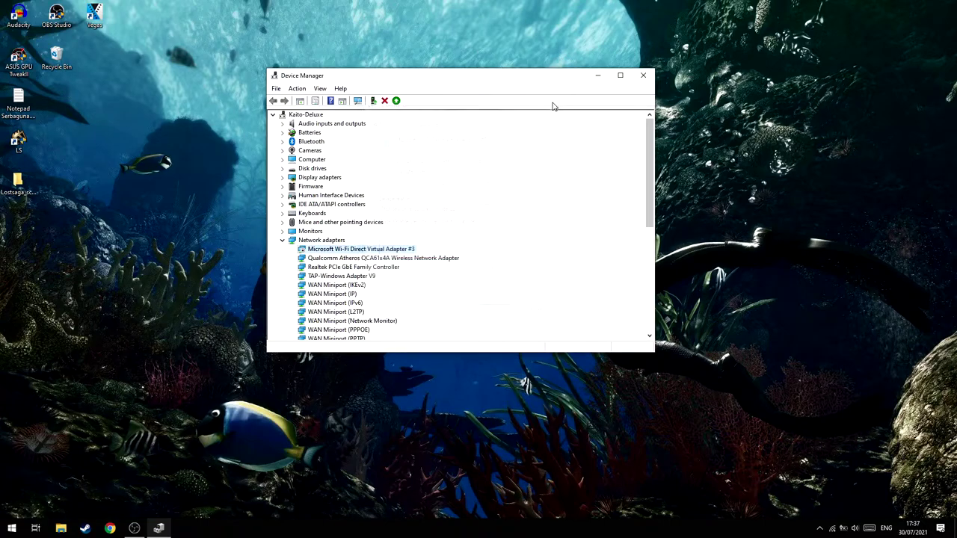
Review the advanced properties available for the Realtek PCIe GbE Family Controller, closing them without changes.
click(357, 268)
right_click(357, 268)
click(401, 323)
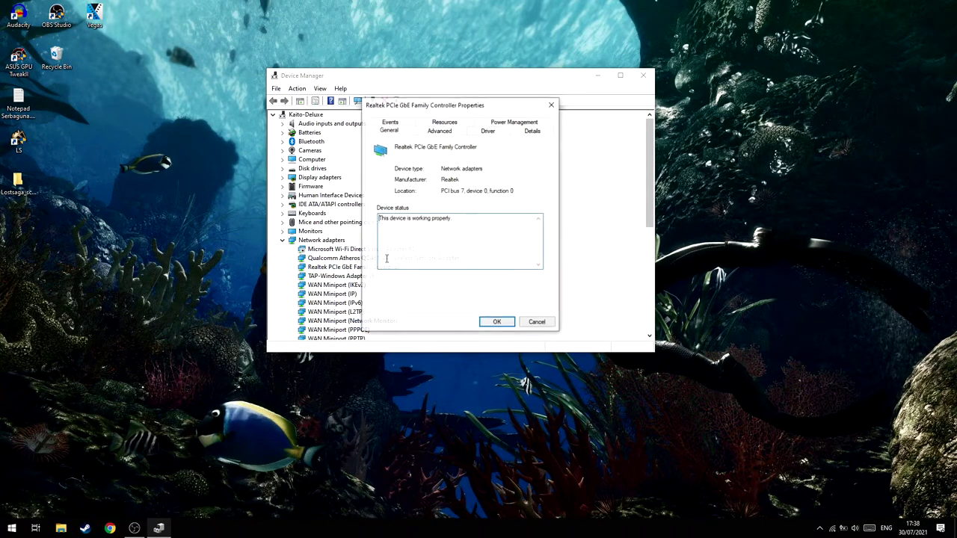
click(450, 133)
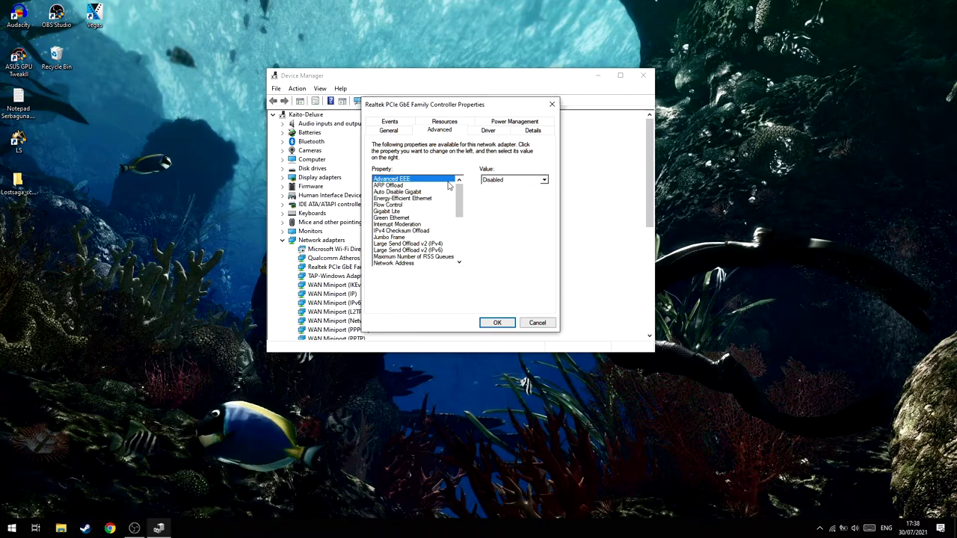
scroll(437, 234, down, 3)
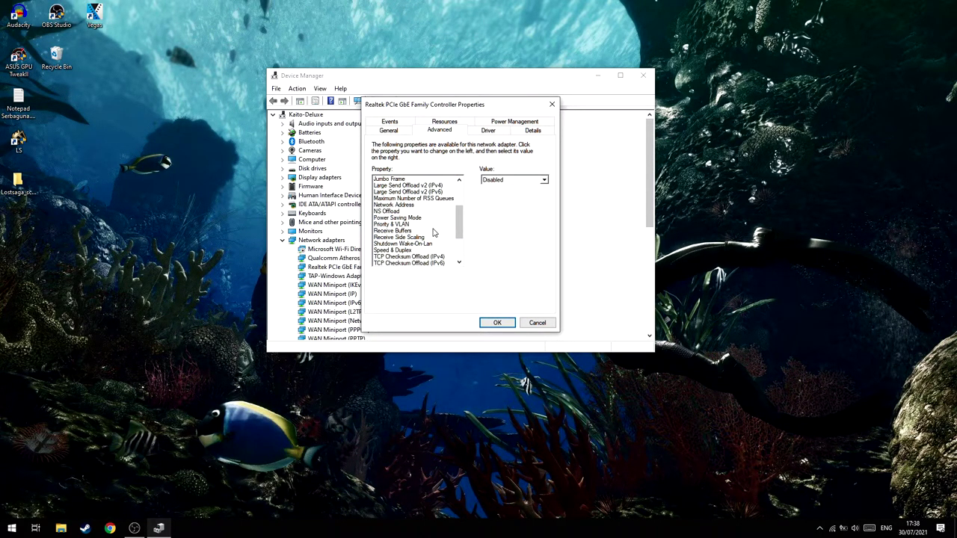
scroll(433, 233, down, 3)
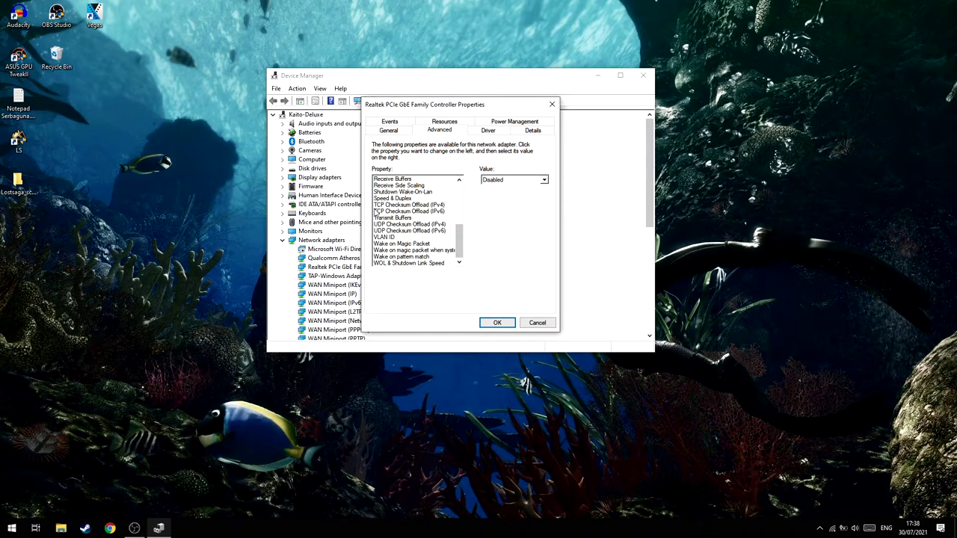
click(547, 109)
Set Roaming aggressiveness to 5 Highest for the Qualcomm Atheros QCA61x4A Wireless Network Adapter, apply it and close Device Manager.
click(376, 259)
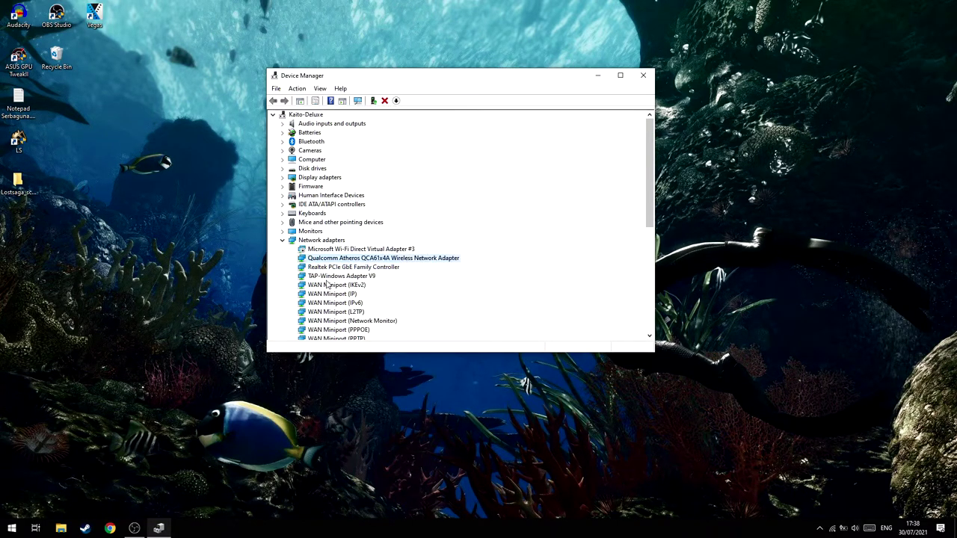
right_click(353, 262)
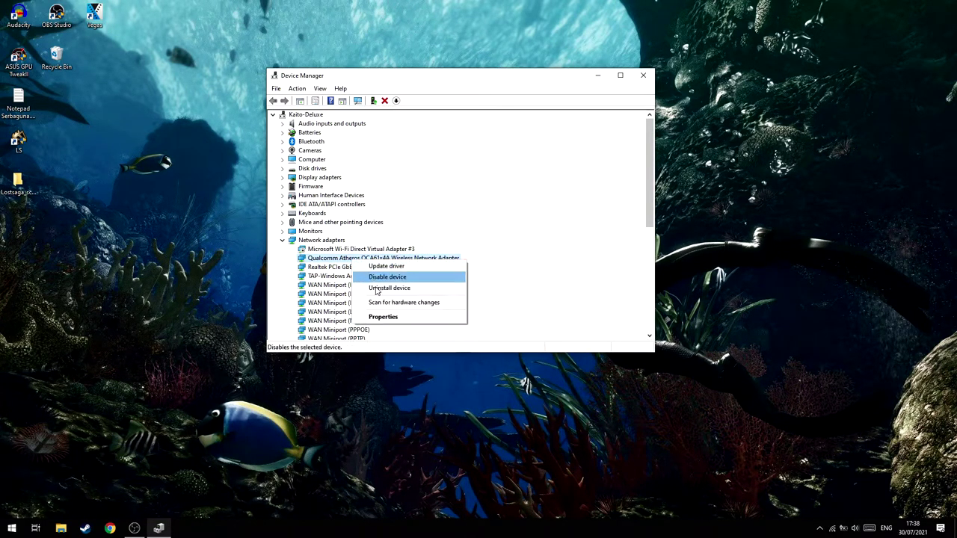
click(385, 322)
click(439, 131)
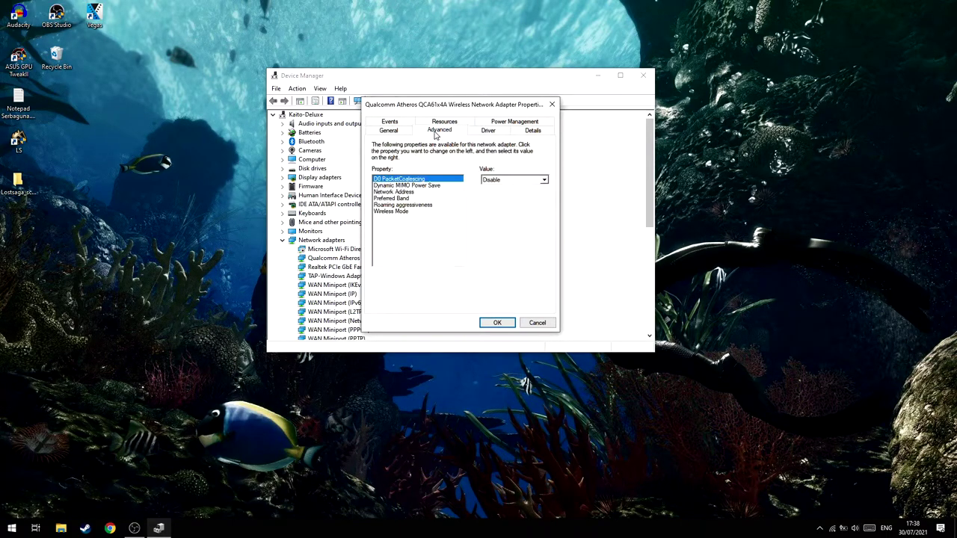
click(410, 205)
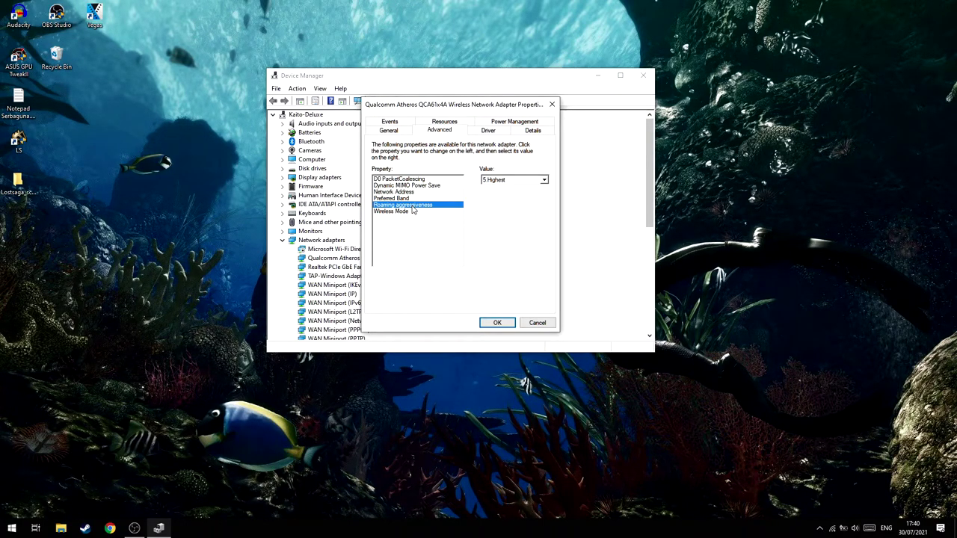
key(Tab)
click(515, 179)
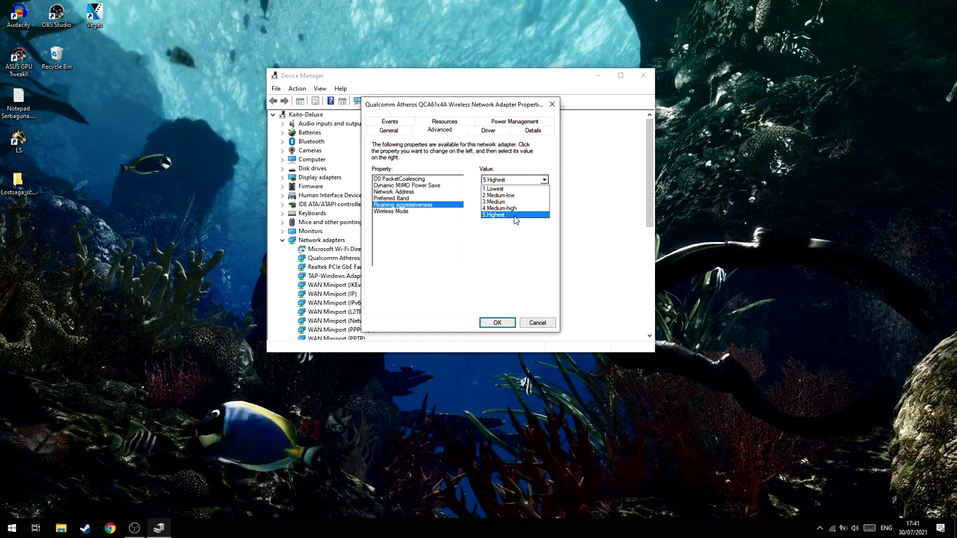
click(515, 215)
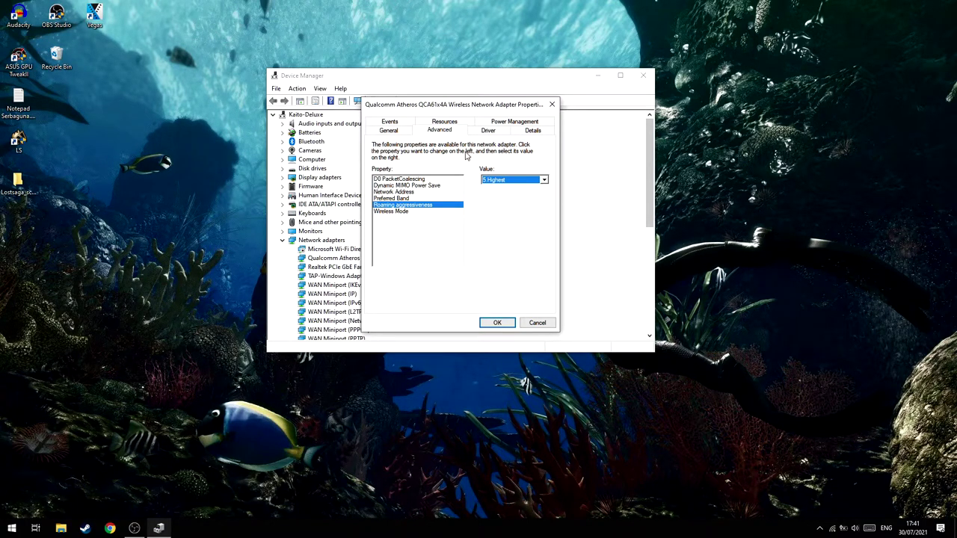
click(495, 323)
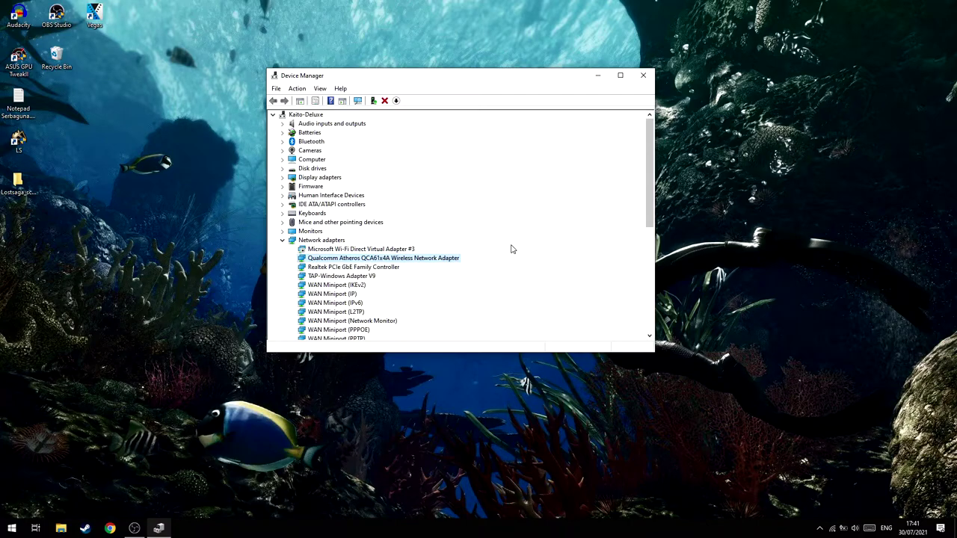
click(644, 76)
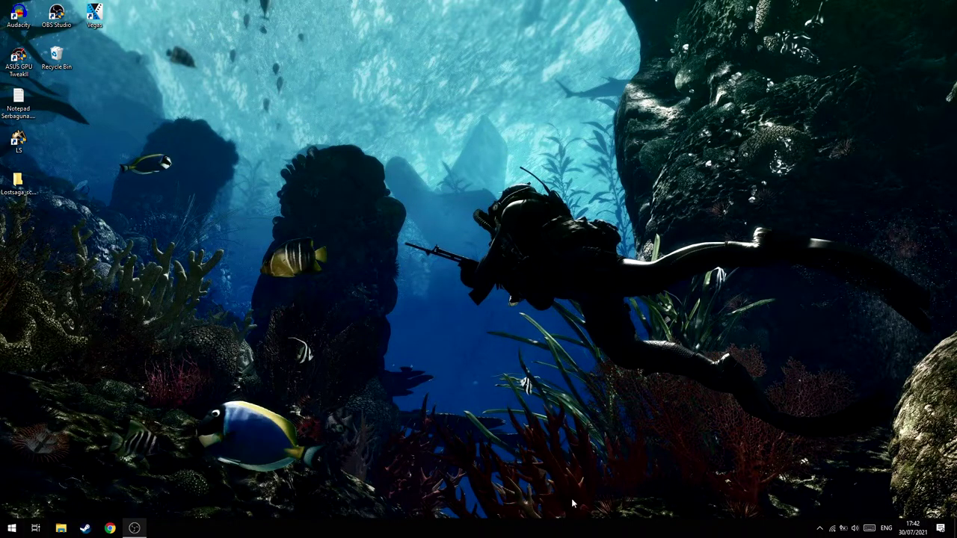
Open the additional troubleshooters in the Update & Security section of Windows Settings.
click(12, 529)
click(12, 481)
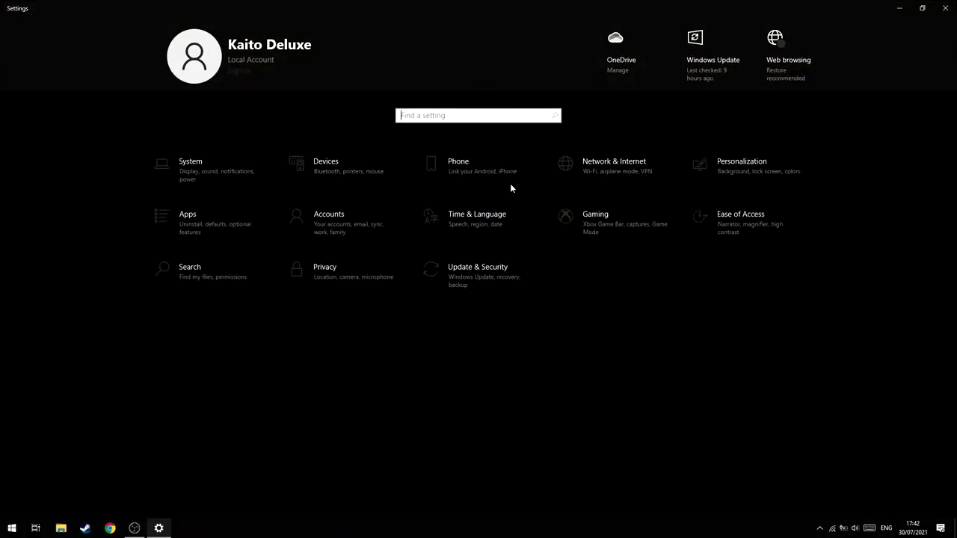
click(490, 274)
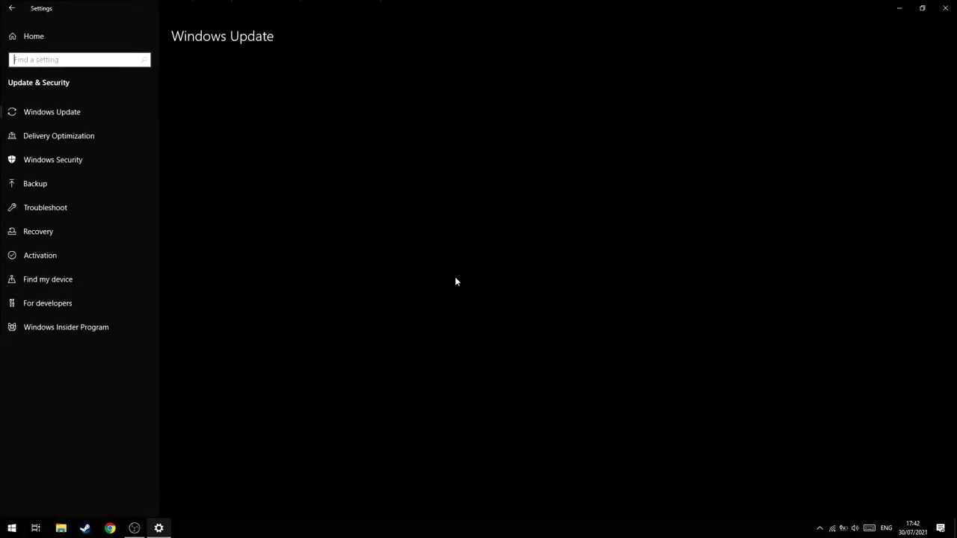
click(66, 209)
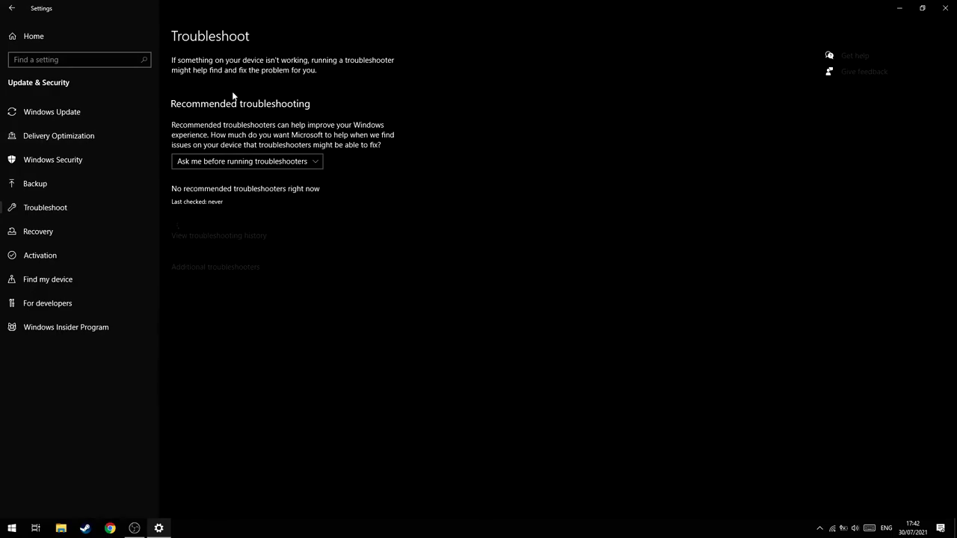
click(206, 268)
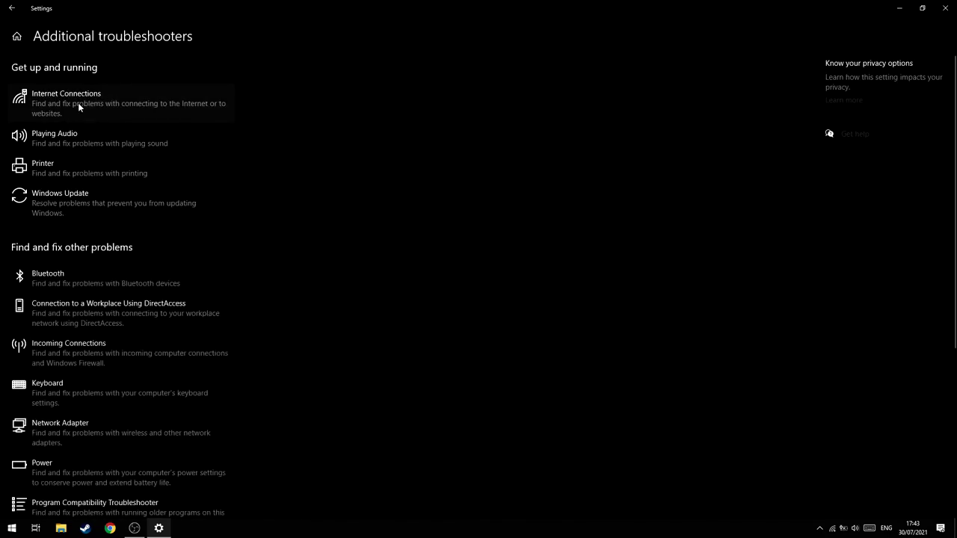
Run the Internet Connections troubleshooter on the connection to the Internet and close Settings.
click(89, 102)
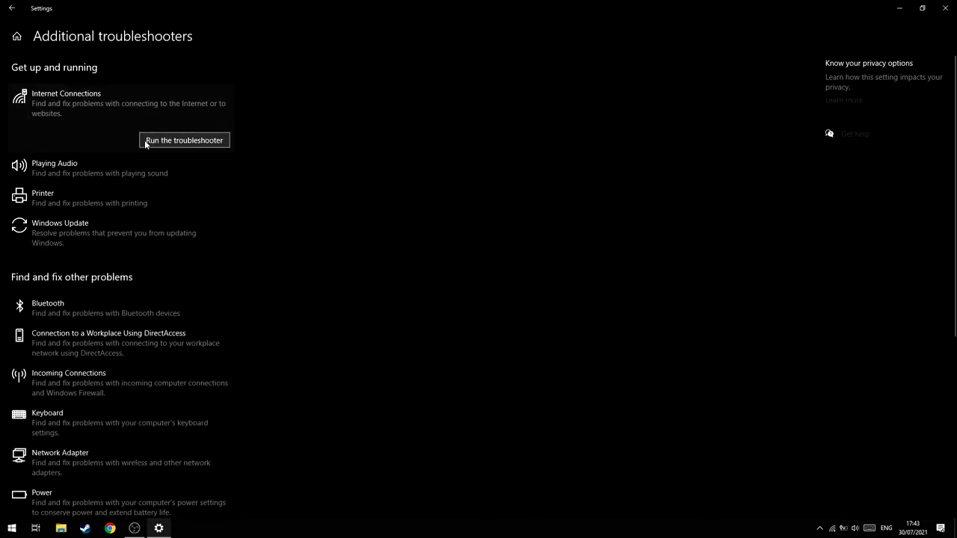
click(200, 142)
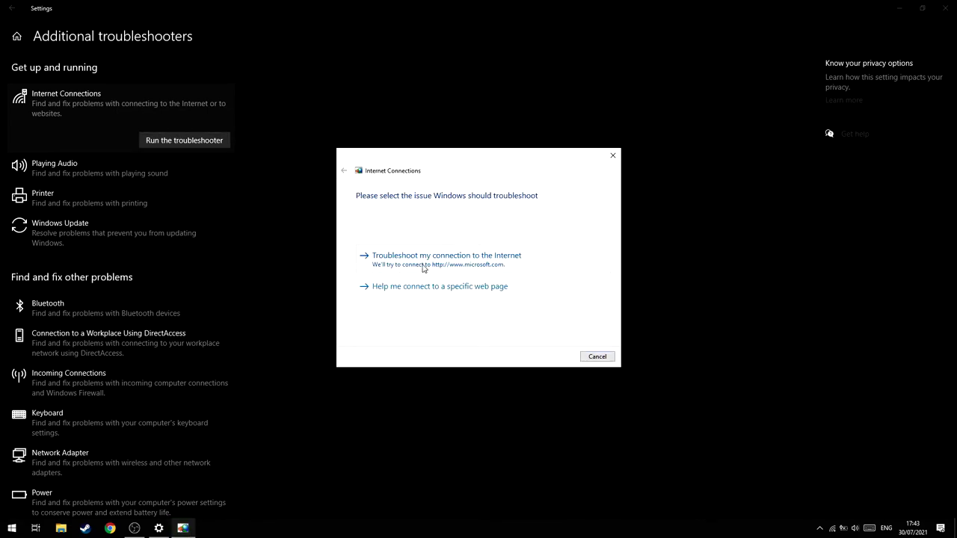
click(418, 263)
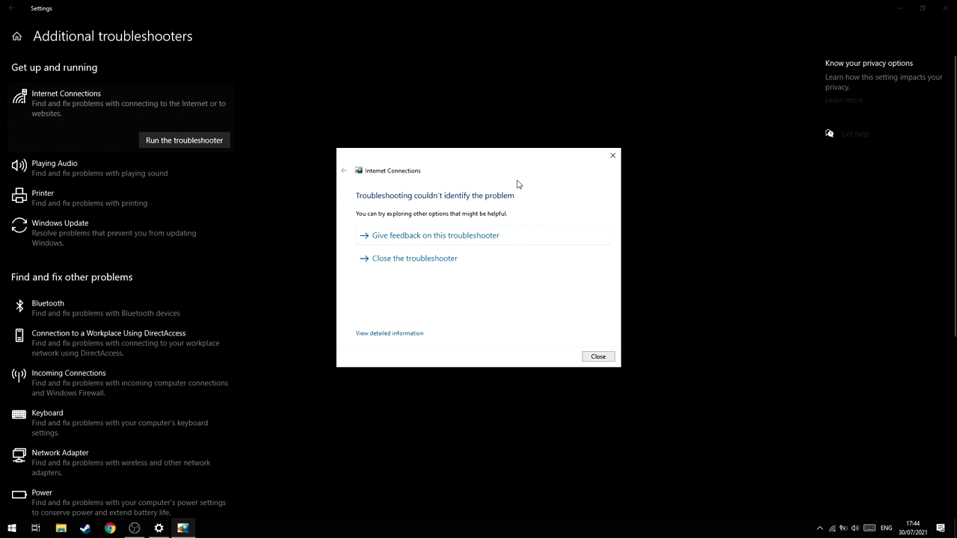
click(945, 8)
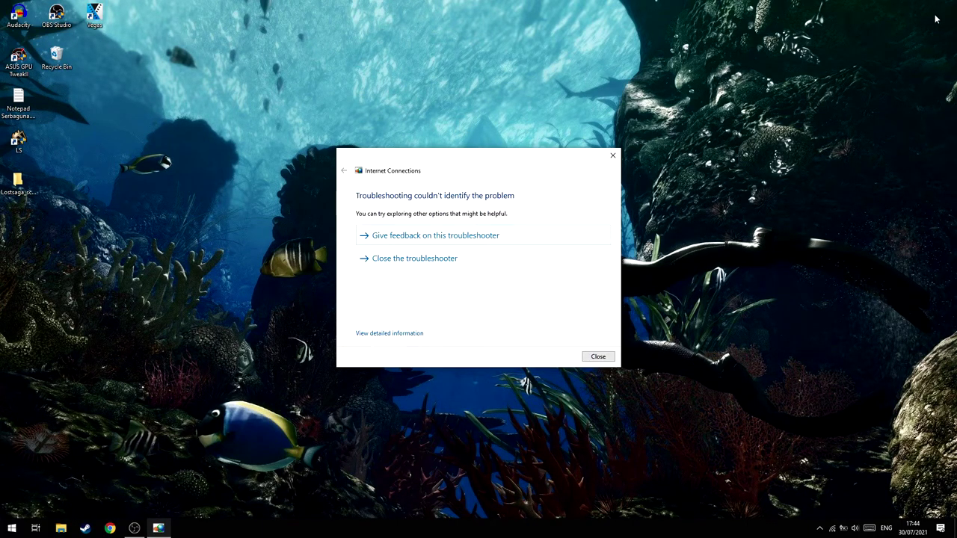
mouse_move(836, 528)
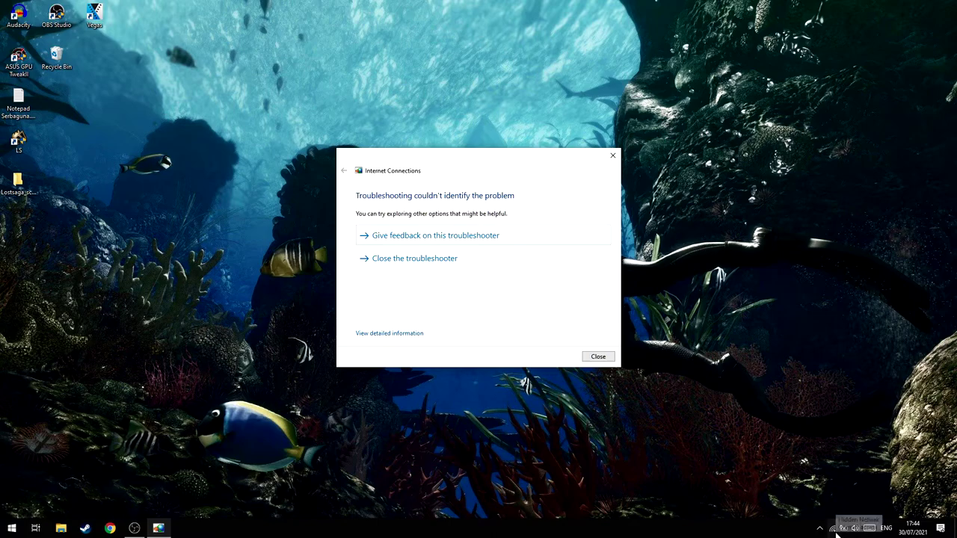